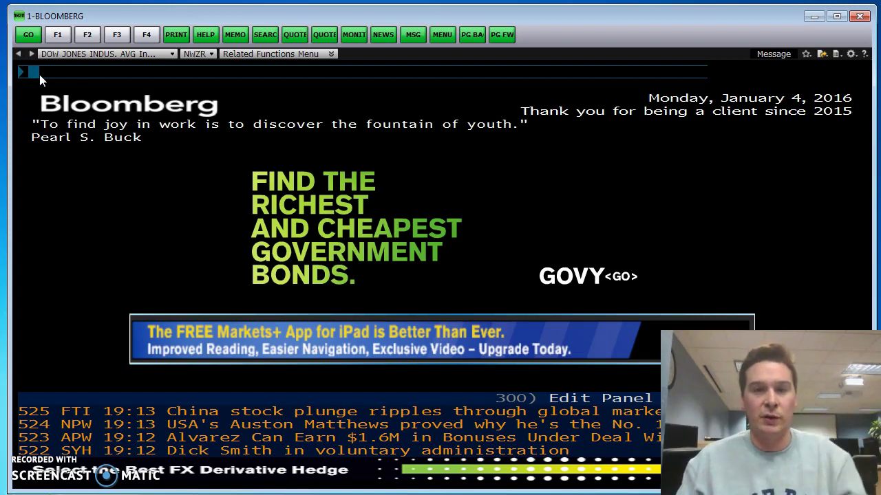
- Load World Equity Indices (WEI) to see Americas, EMEA and Asia/Pacific index values and changes
text(WEI)
key(Return)
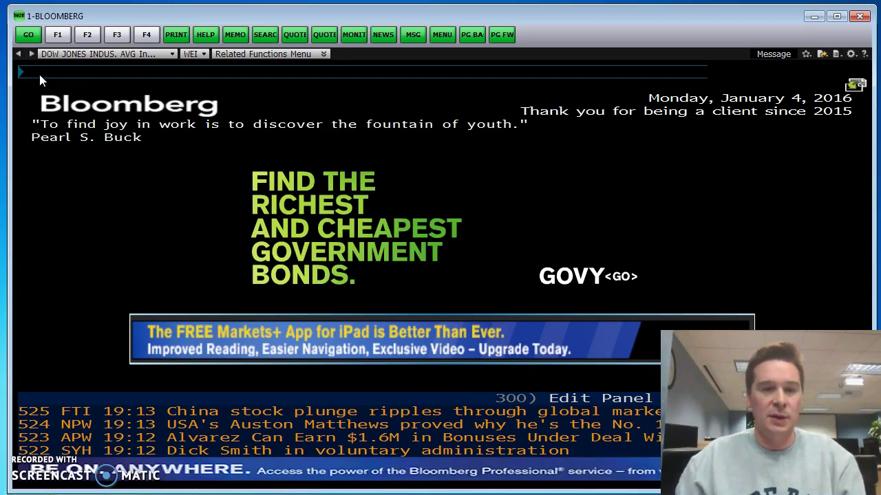
mouse_move(65, 188)
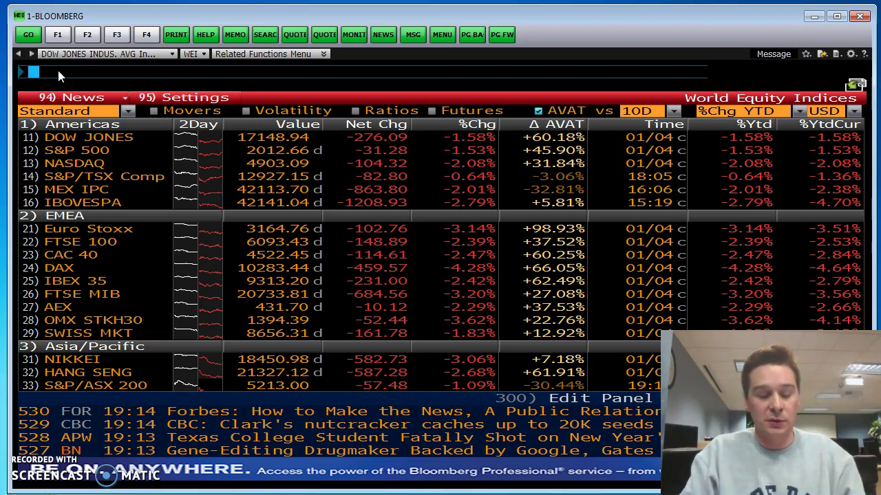
- Bring up the Top News (TOP) headline list
text(TOP)
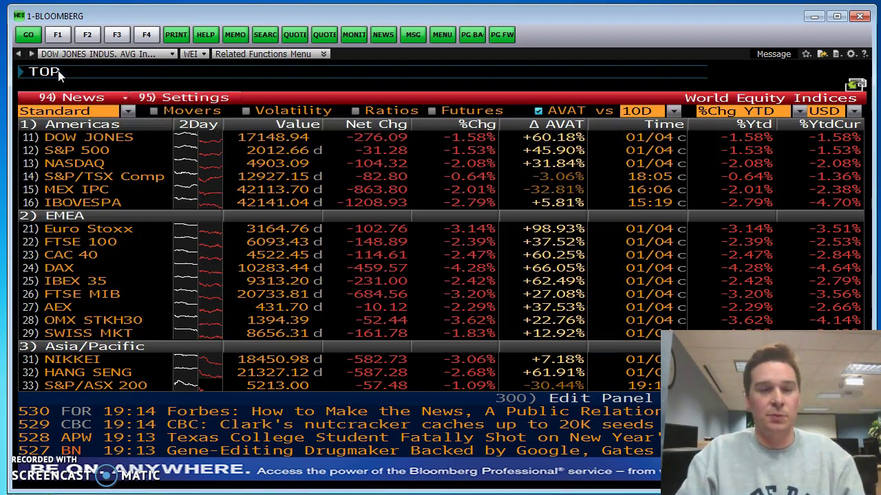
key(Return)
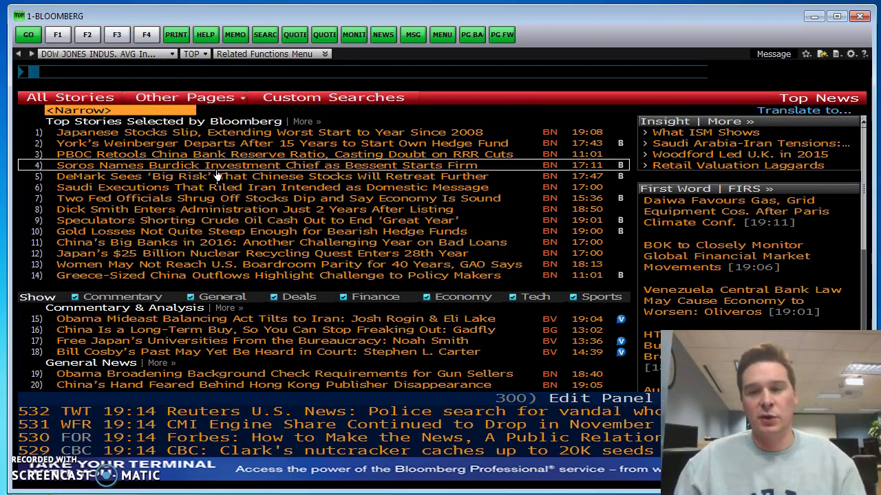
click(256, 159)
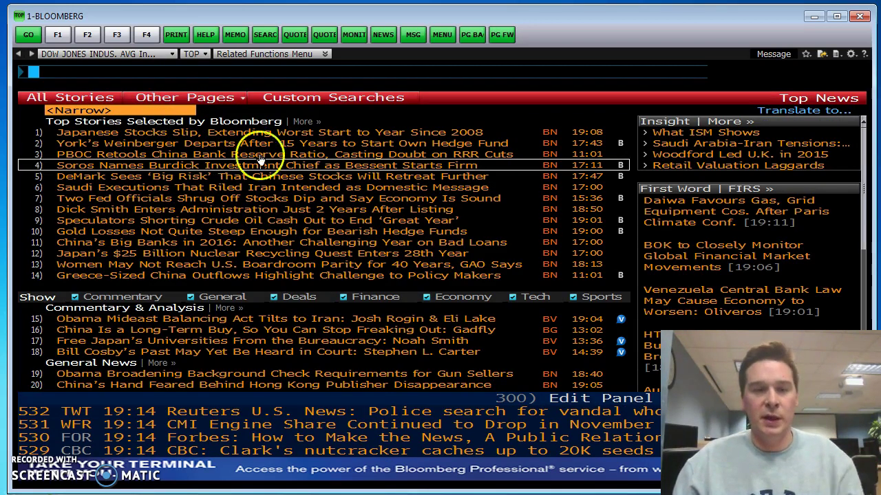
click(295, 145)
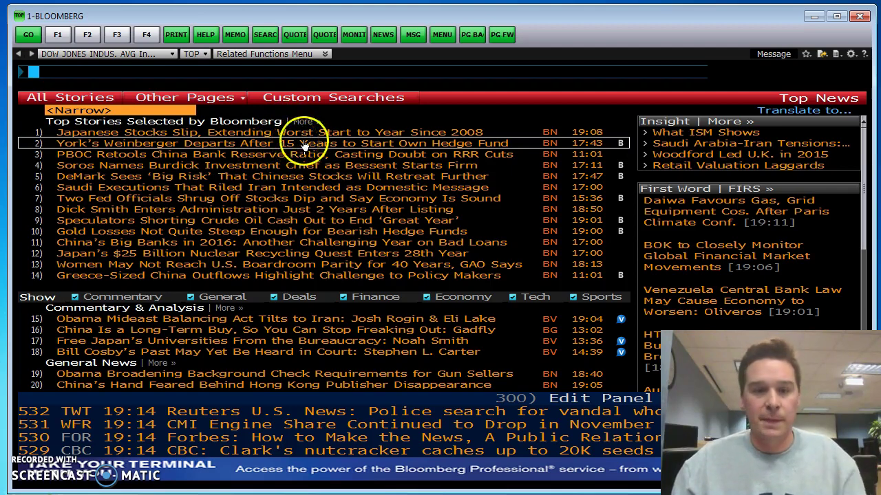
- Read the story on Soros naming Burdick investment chief, then return to the headlines
click(227, 167)
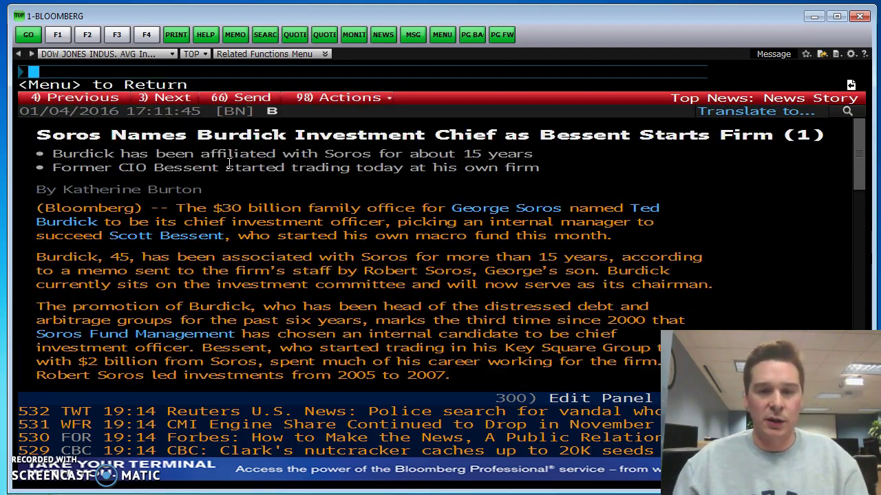
scroll(229, 161, down, 1)
scroll(275, 215, down, 6)
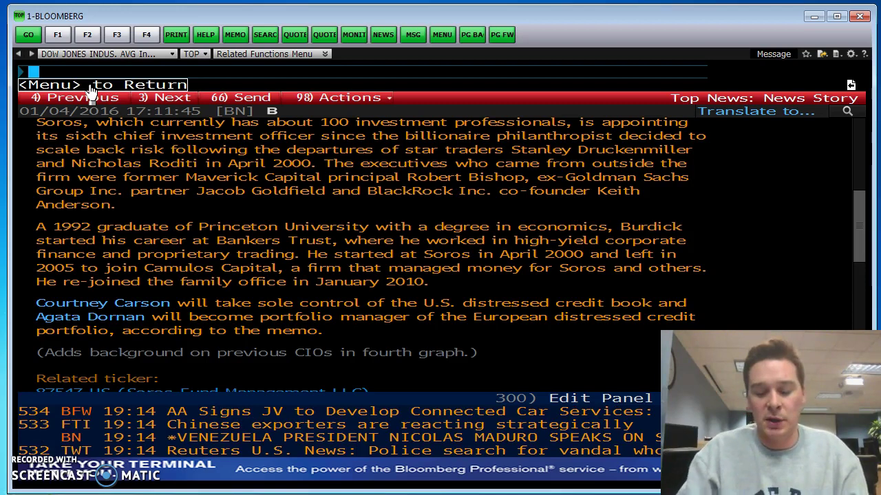
click(90, 85)
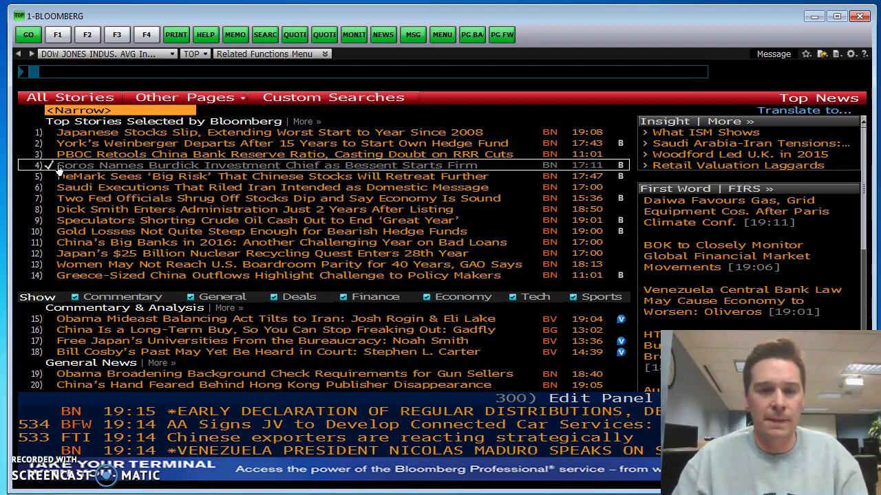
- Filter the Top News headlines to the Oil topic
click(79, 168)
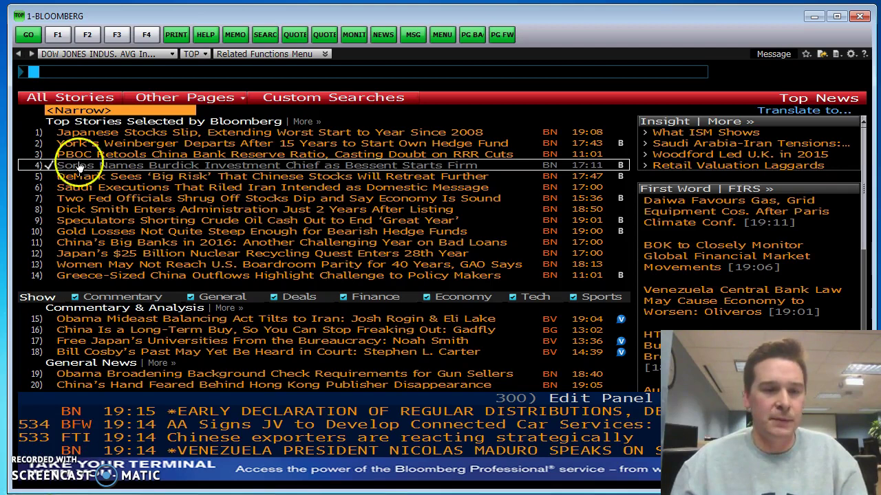
click(93, 112)
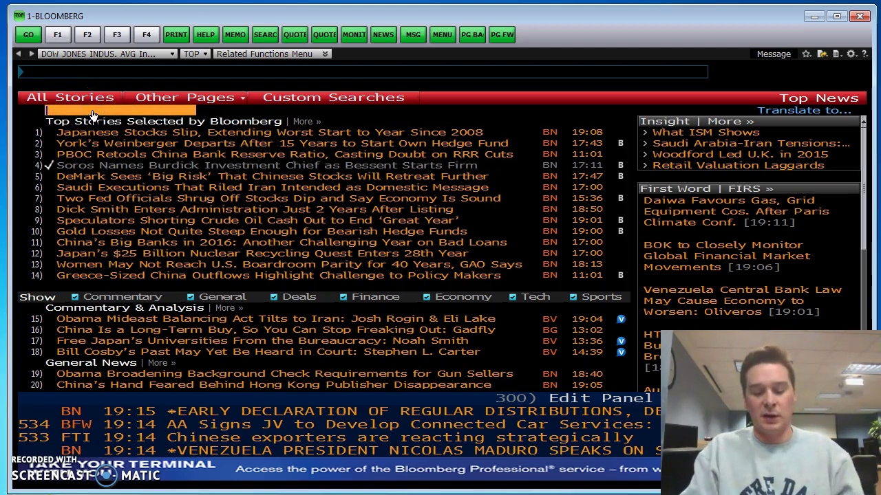
text(oil)
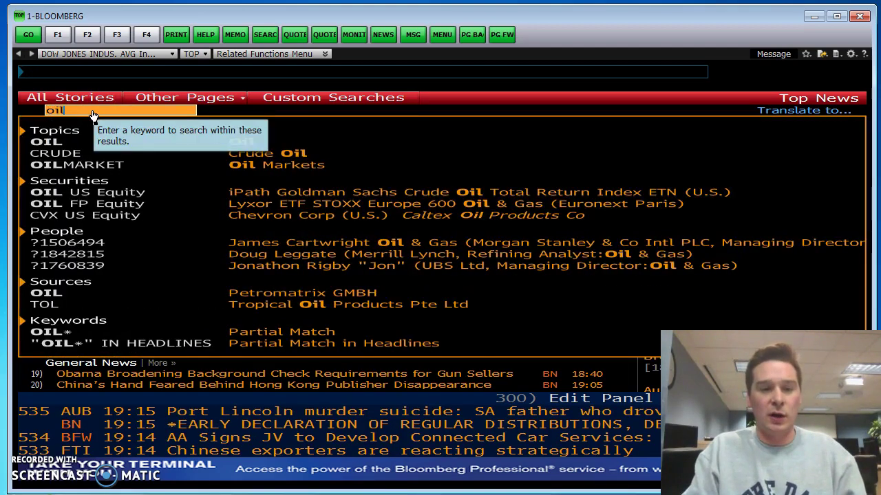
click(207, 141)
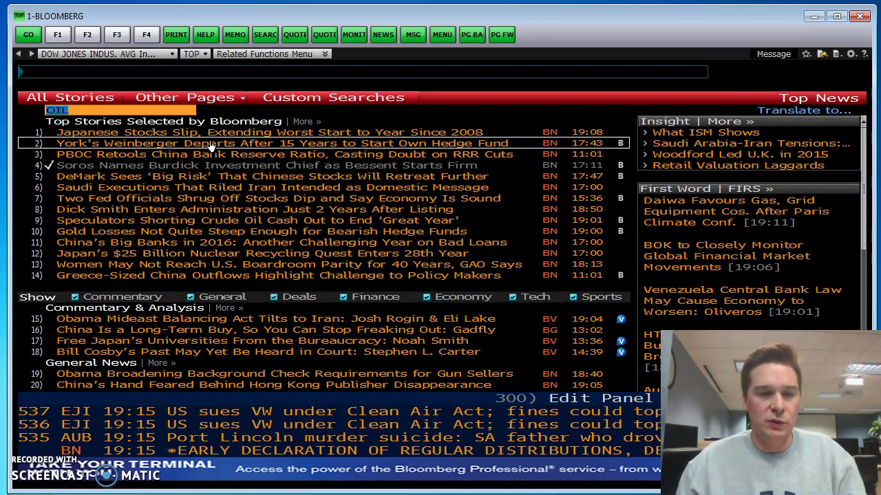
click(157, 118)
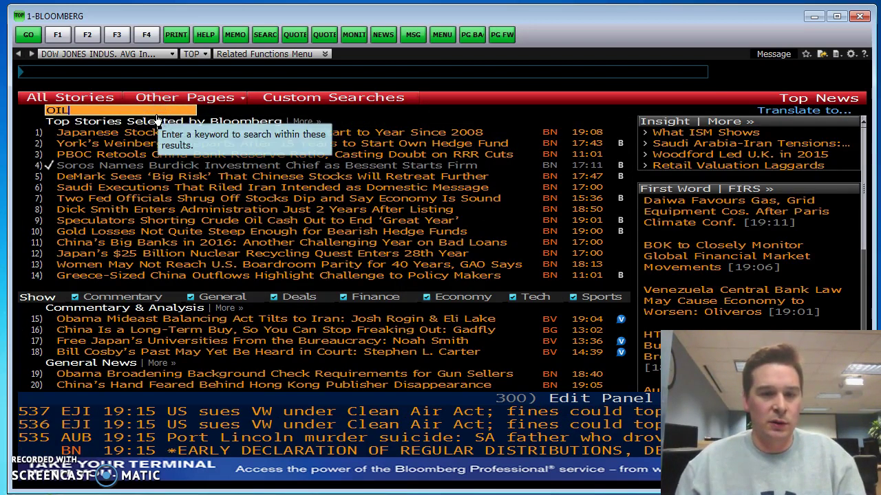
click(156, 126)
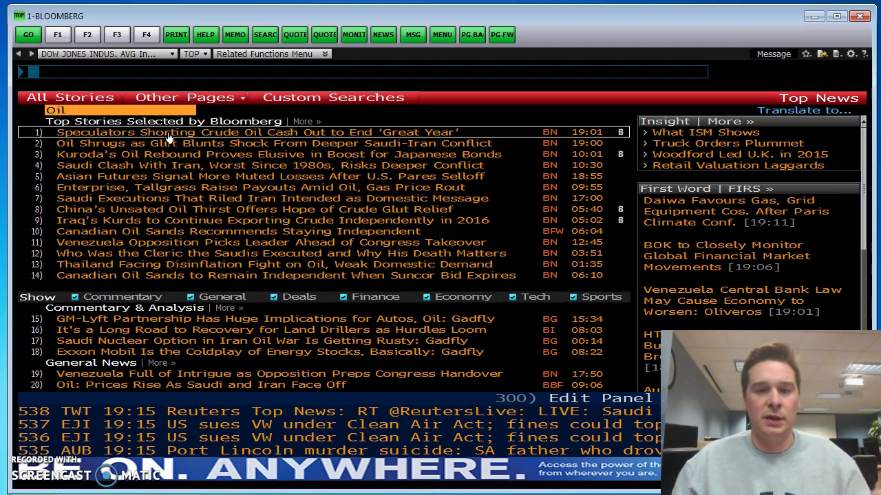
- Read the story on speculators shorting crude oil, then return to the Oil headlines
click(169, 137)
scroll(423, 242, down, 5)
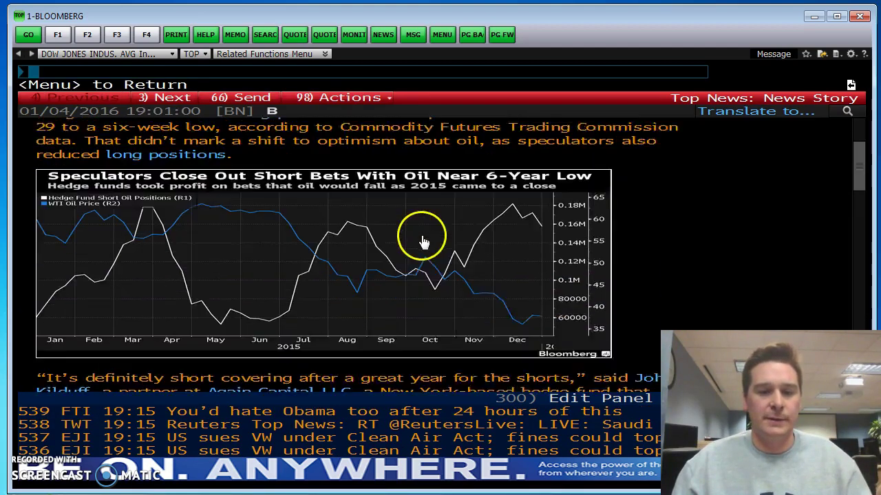
scroll(423, 241, up, 5)
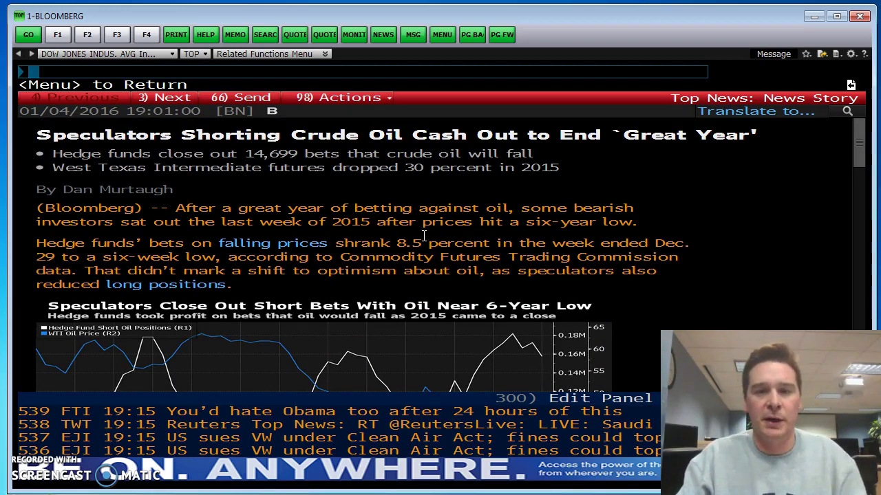
key(Escape)
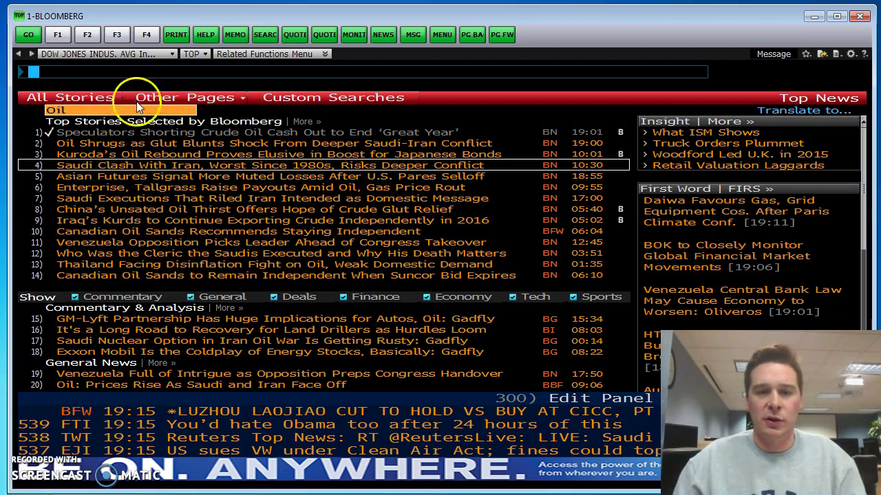
click(140, 73)
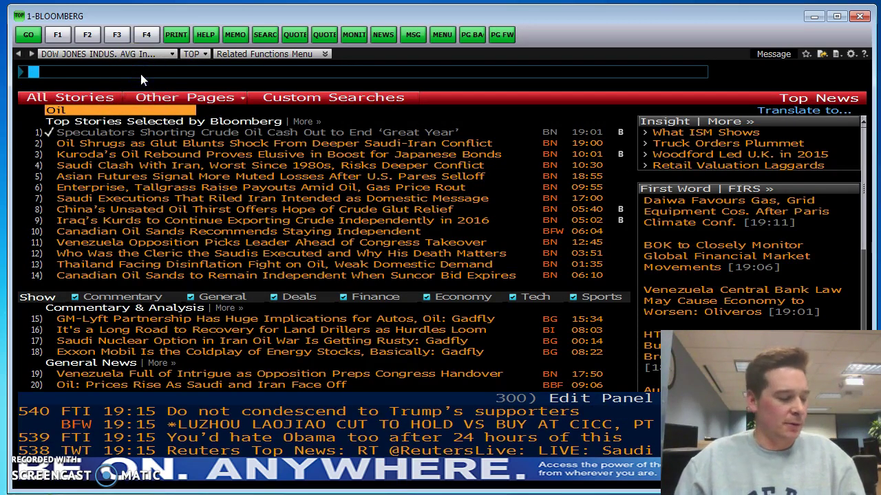
- Load World Bond Markets (WB) and set the maturity to 30 Year
text(WB)
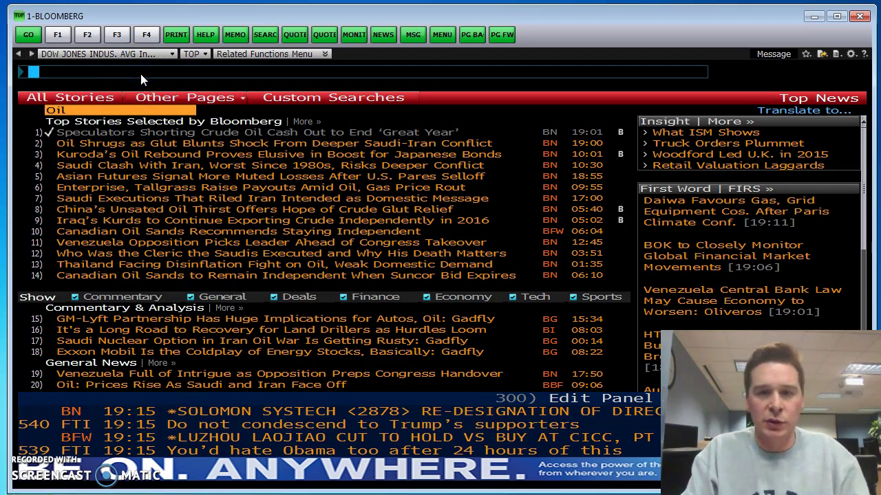
key(Return)
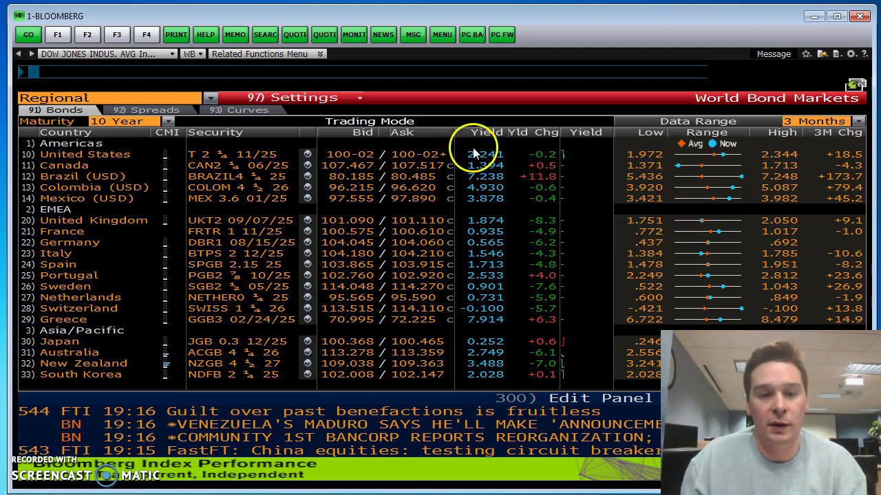
click(163, 122)
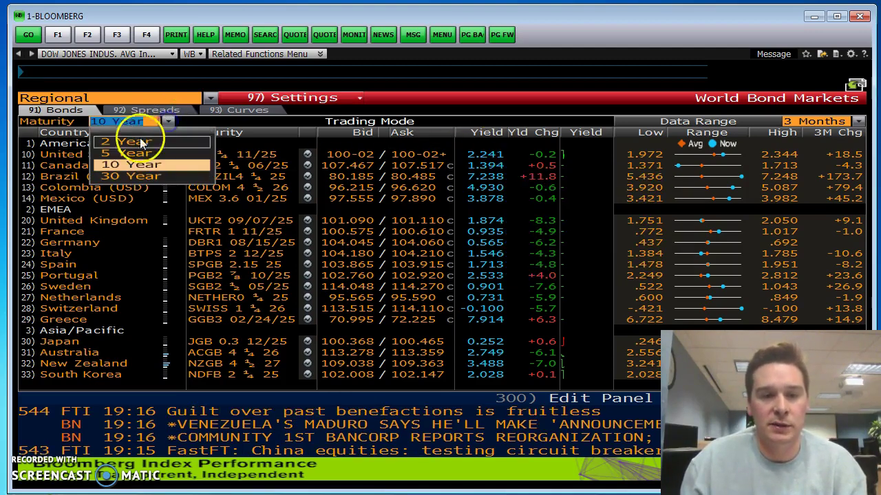
click(132, 176)
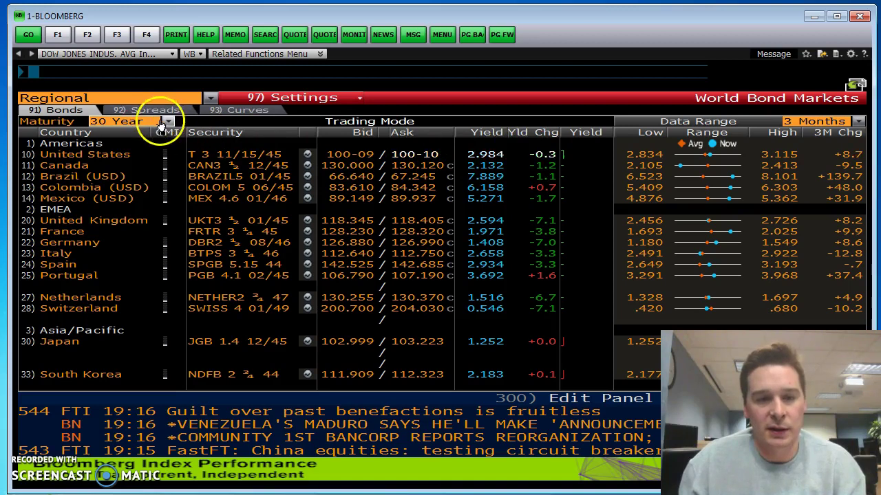
click(170, 122)
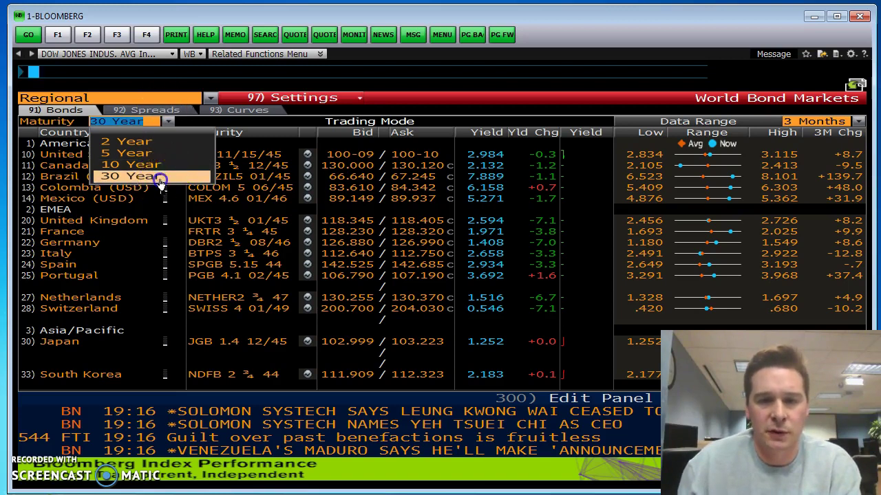
click(160, 182)
mouse_move(485, 158)
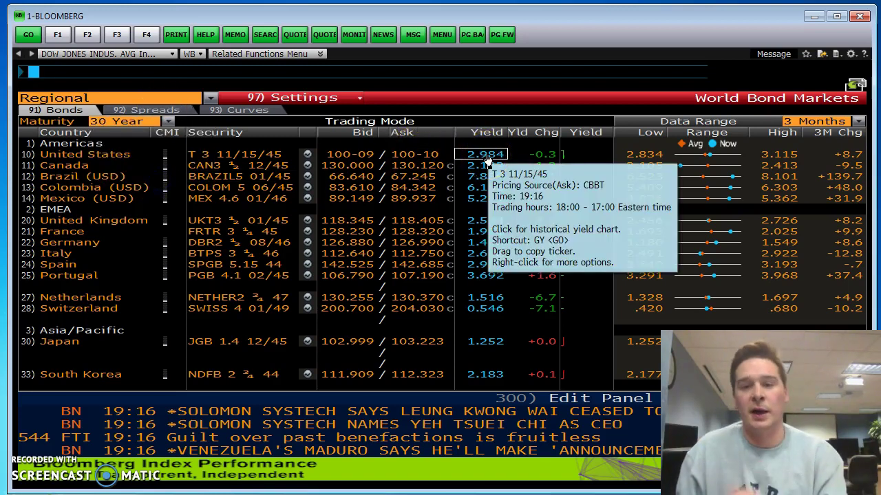
click(275, 156)
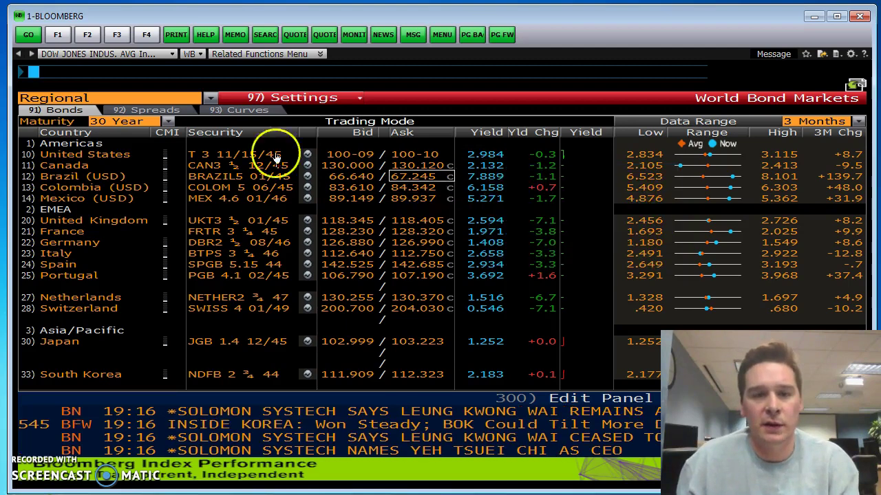
click(473, 158)
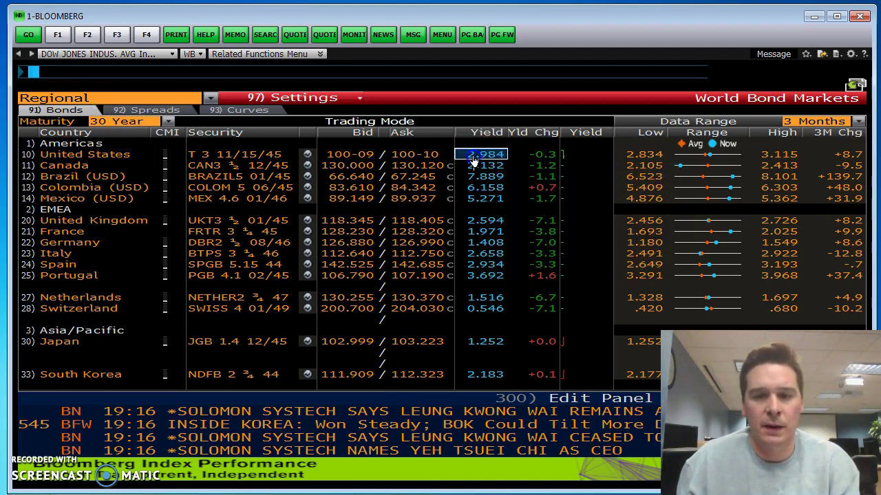
click(473, 157)
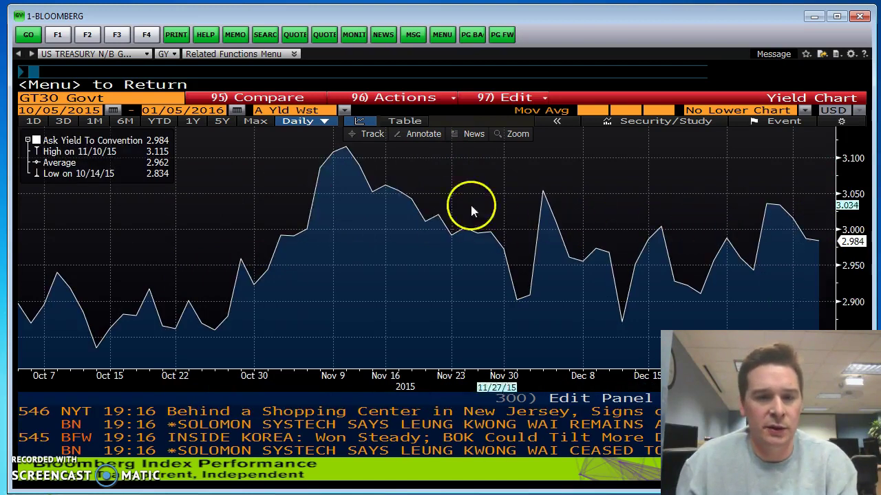
click(222, 124)
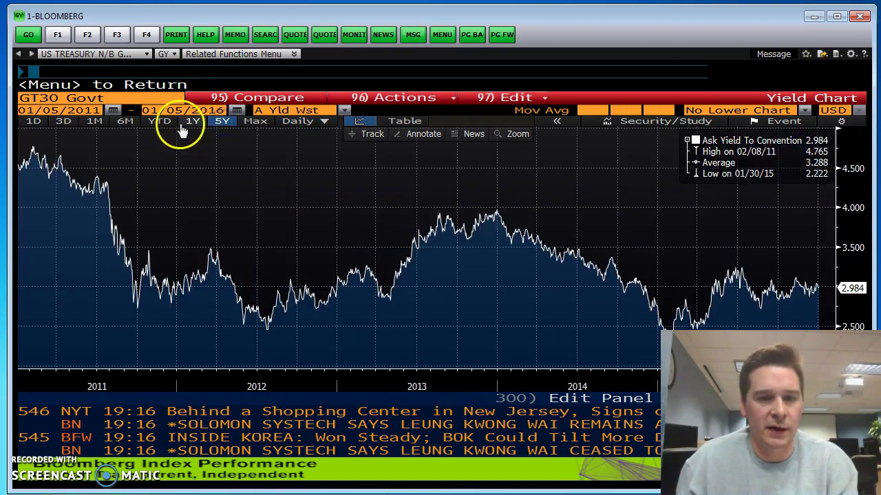
click(194, 124)
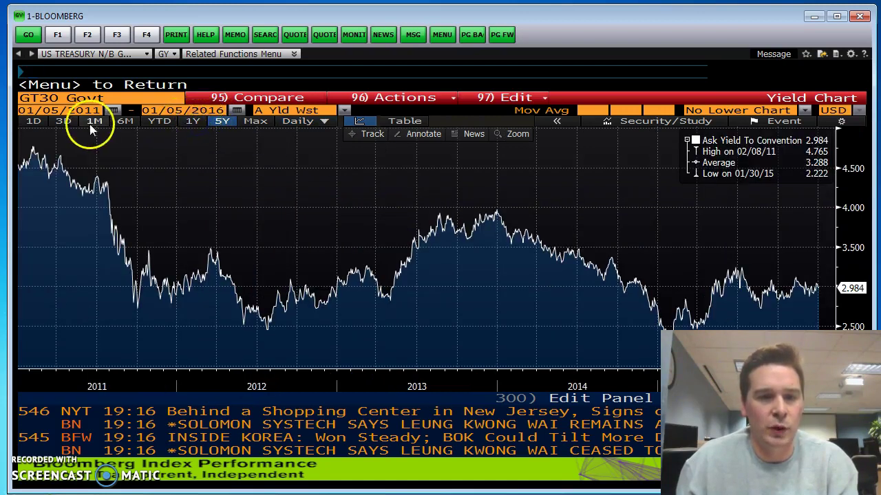
click(89, 131)
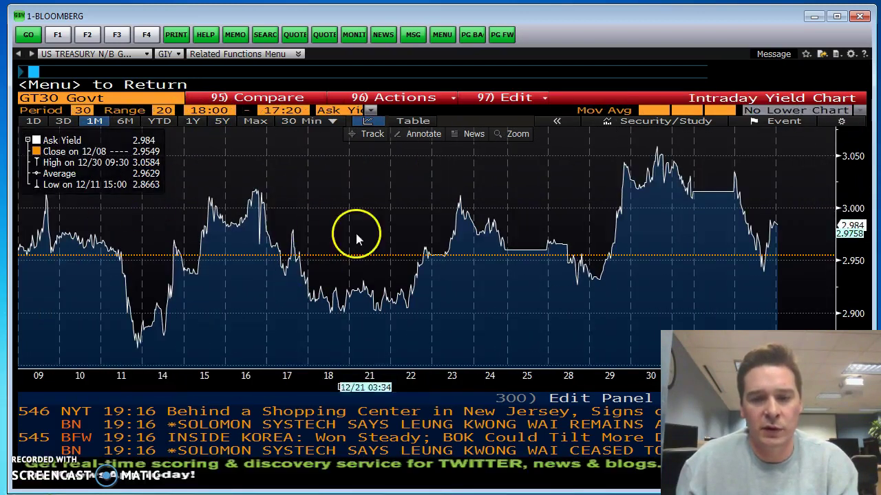
click(113, 88)
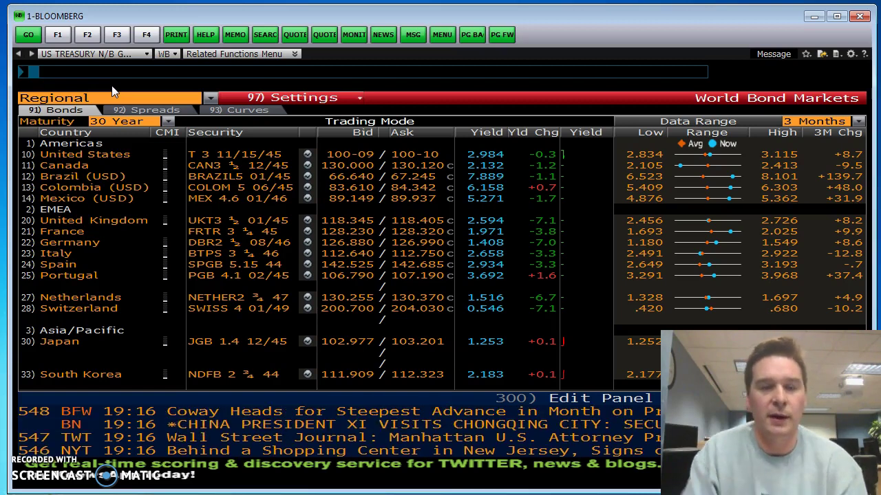
- Open the US 30-year Treasury yield chart, then enter WB to reload World Bond Markets
click(485, 154)
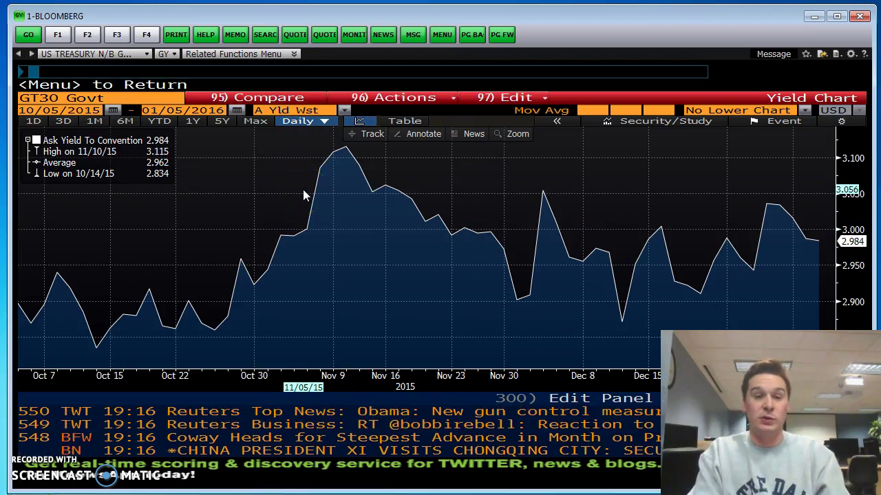
click(135, 73)
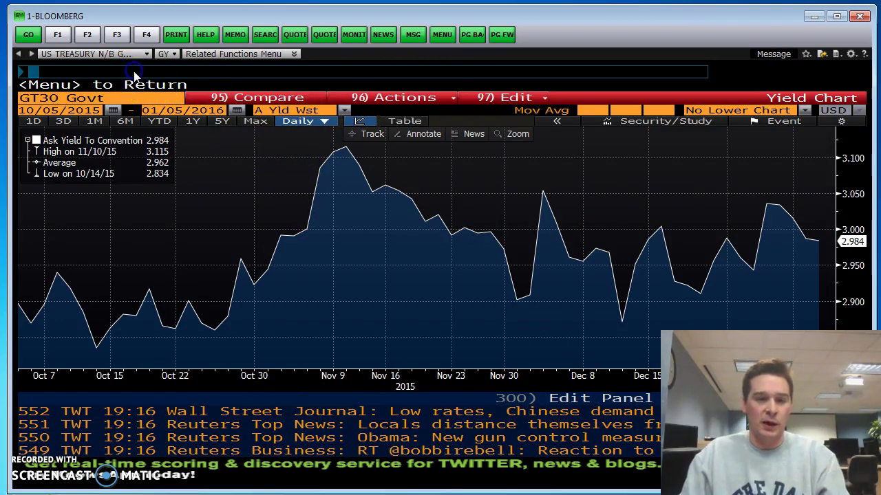
text(WB)
key(Return)
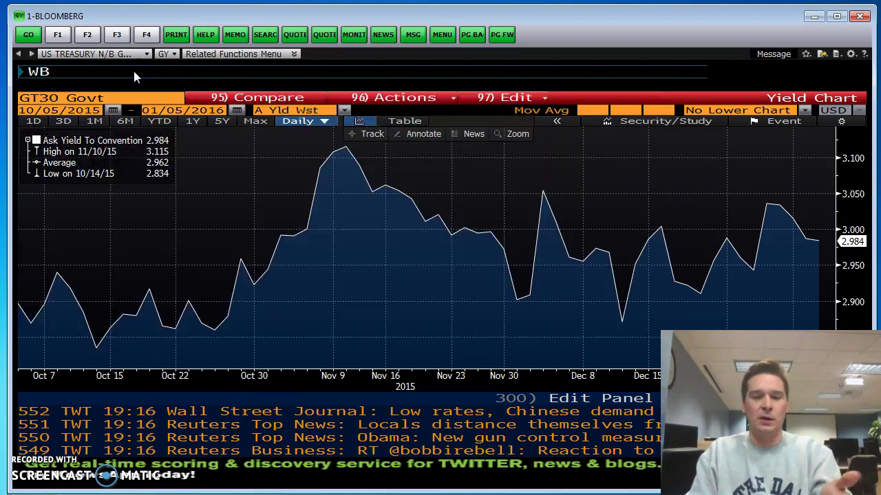